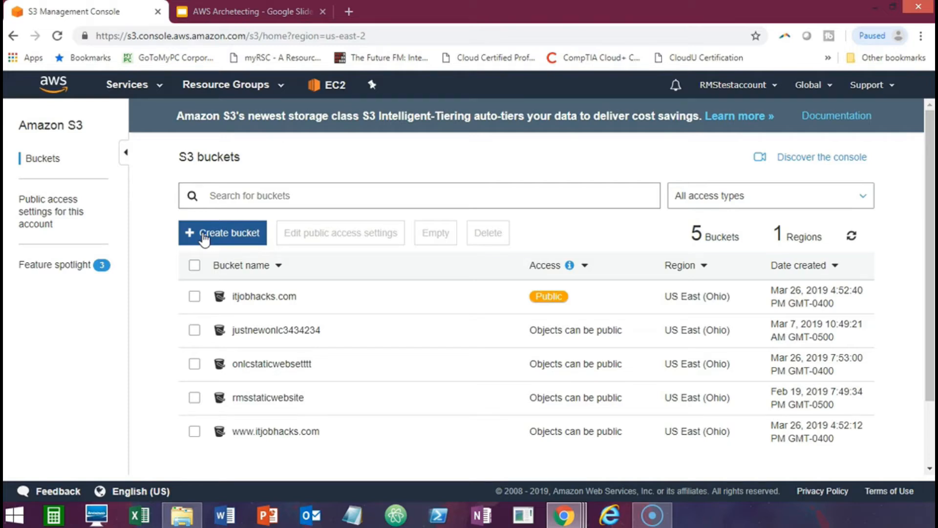
# - Start a new S3 bucket named rmstestwebsiteuploadstatic and keep the default region and configuration options
pyautogui.click(221, 233)
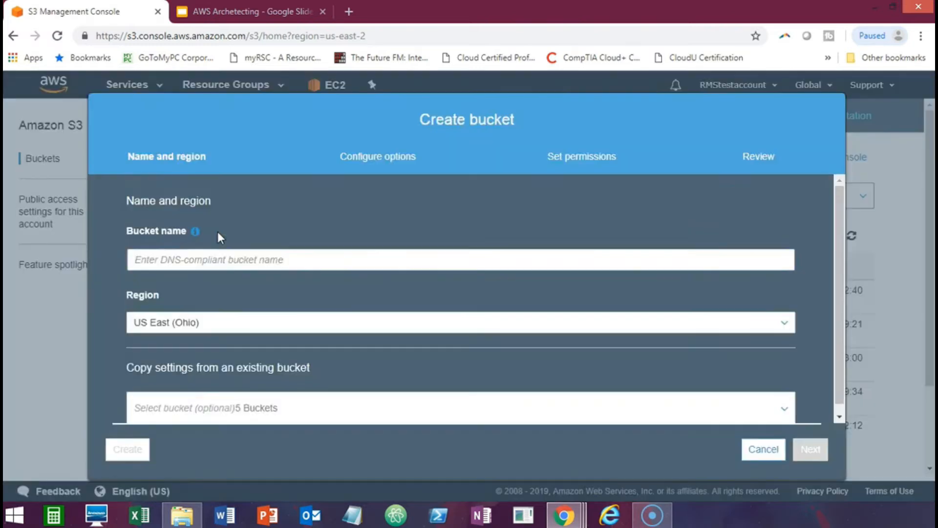
pyautogui.click(234, 258)
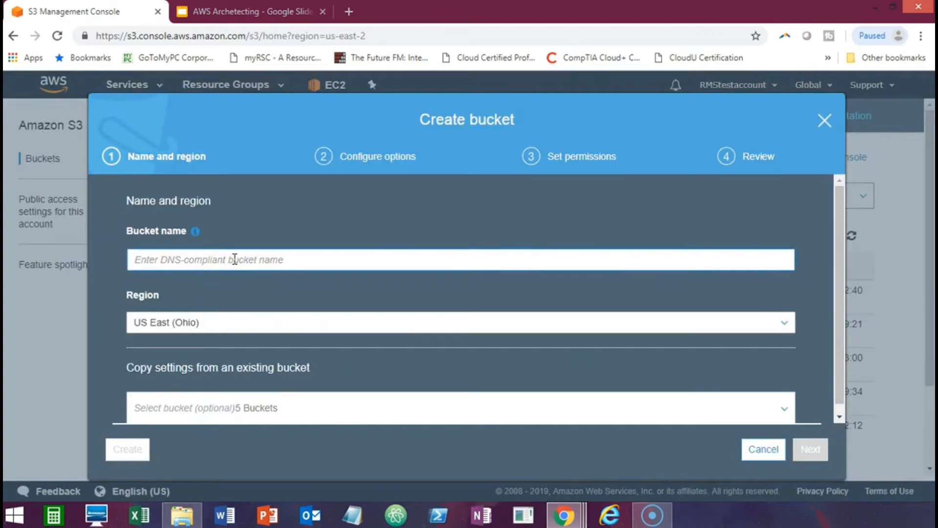
pyautogui.write('r')
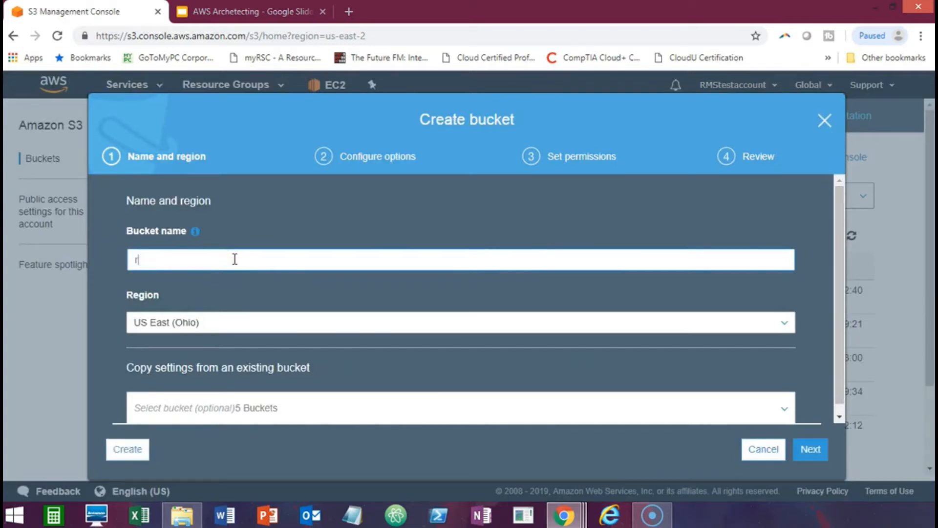
pyautogui.write('mstestwebsiteu')
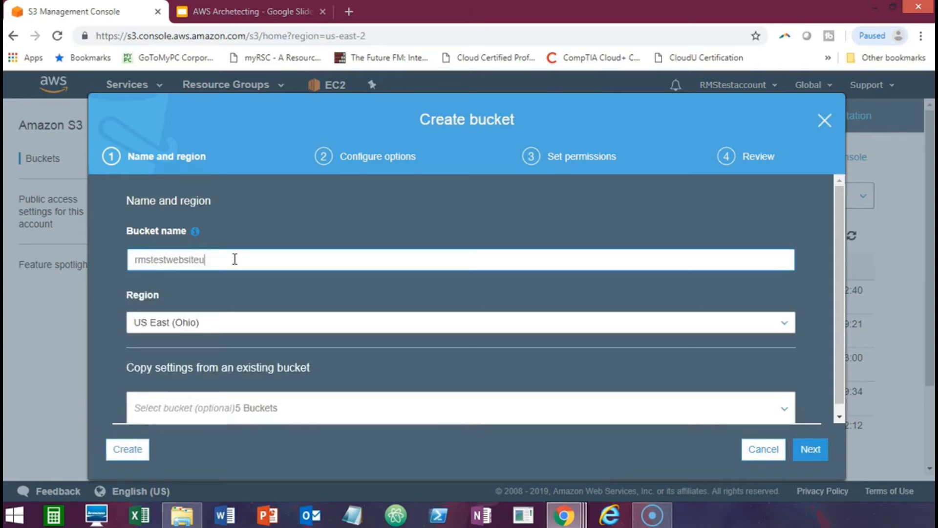
pyautogui.write('ploadstatic')
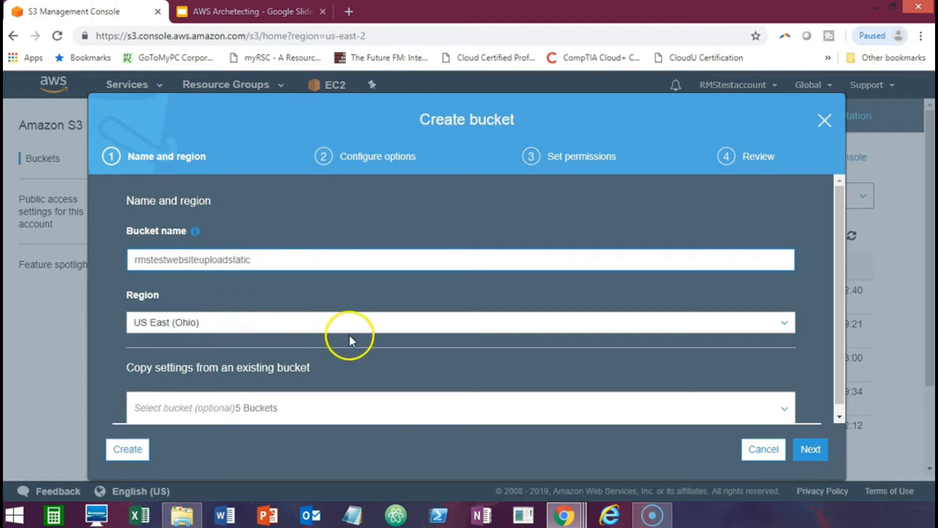
pyautogui.click(810, 450)
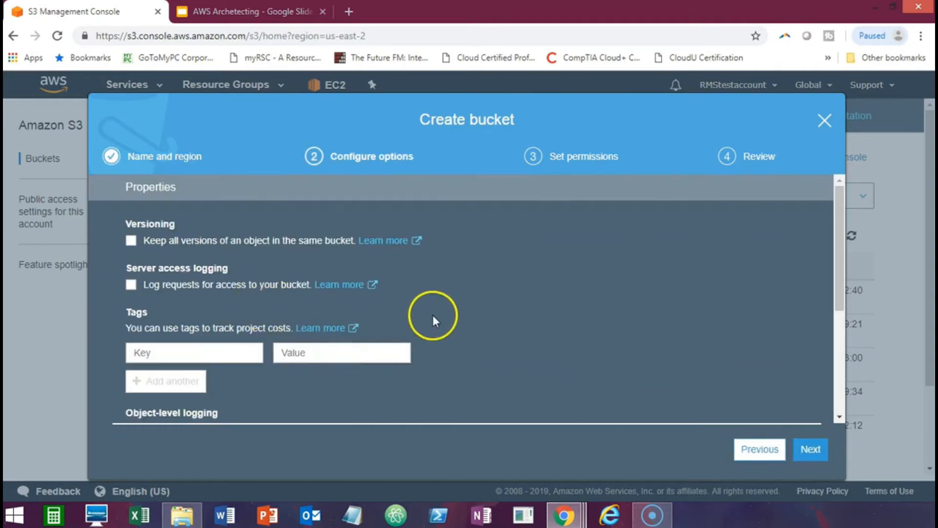
pyautogui.scroll(-2, 435, 319)
pyautogui.click(823, 451)
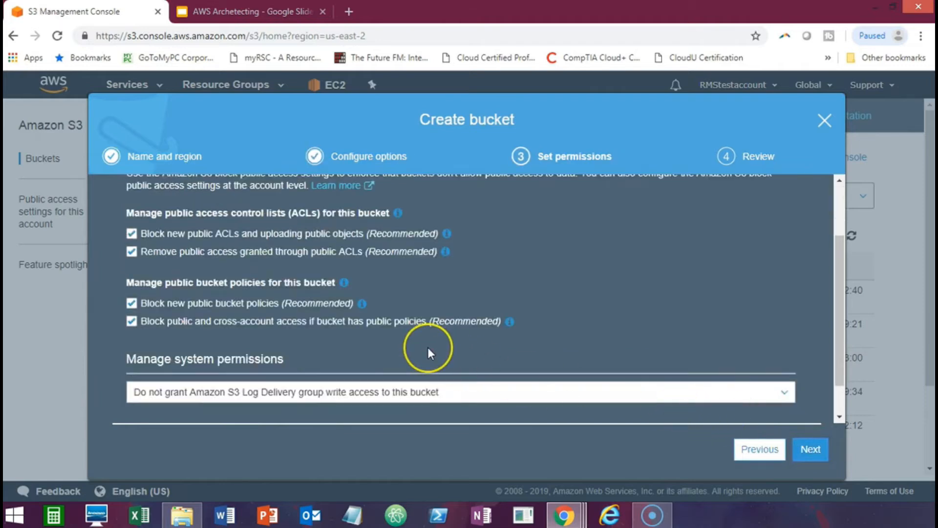
# - Disable all four block settings for public ACLs and public bucket policies, and continue to the bucket review
pyautogui.scroll(2, 429, 353)
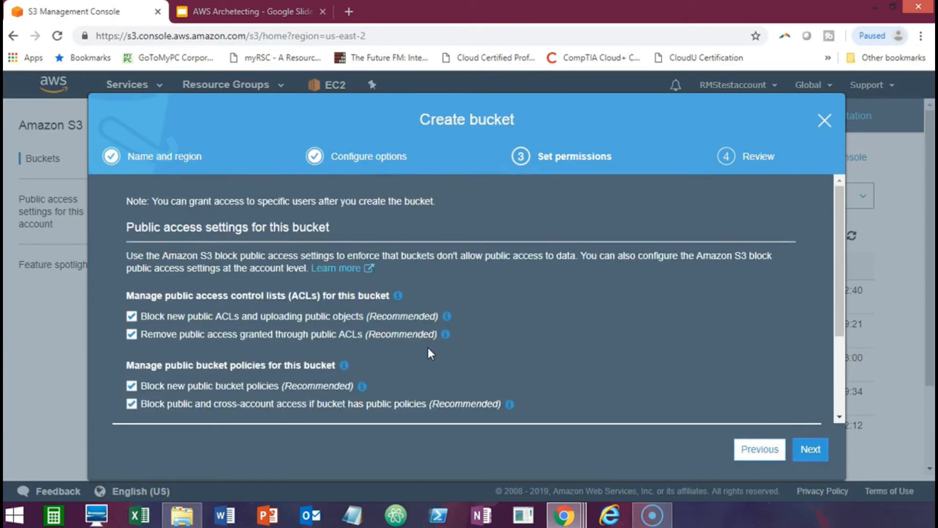
pyautogui.click(132, 316)
pyautogui.click(131, 334)
pyautogui.click(131, 386)
pyautogui.click(133, 405)
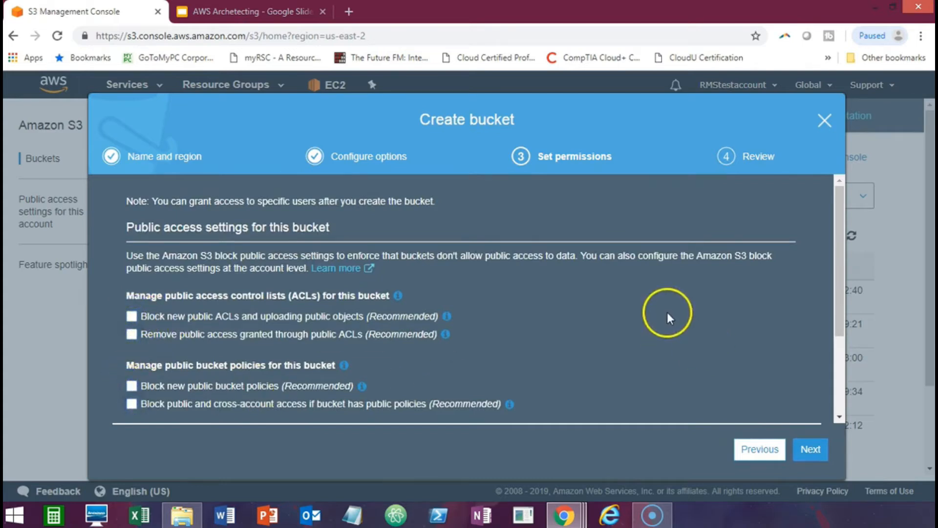
pyautogui.scroll(-2, 661, 309)
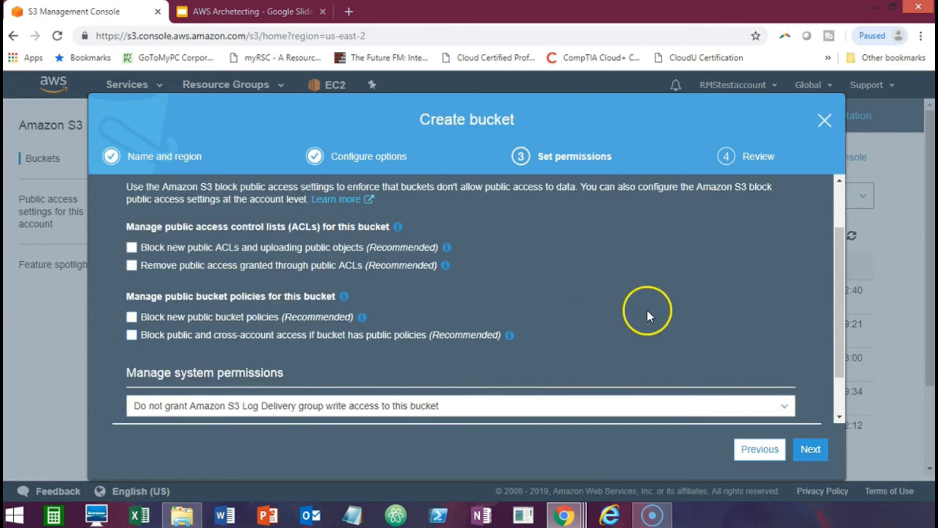
pyautogui.scroll(2, 544, 322)
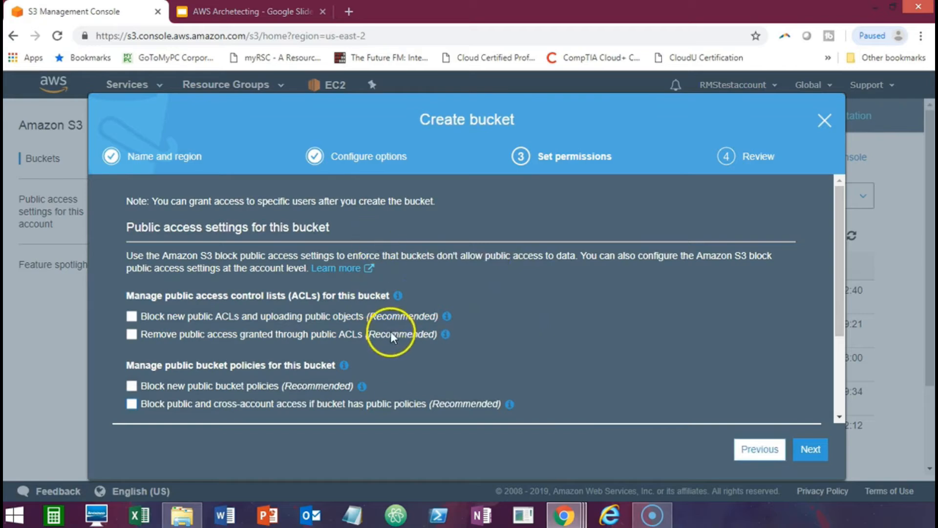
pyautogui.click(813, 452)
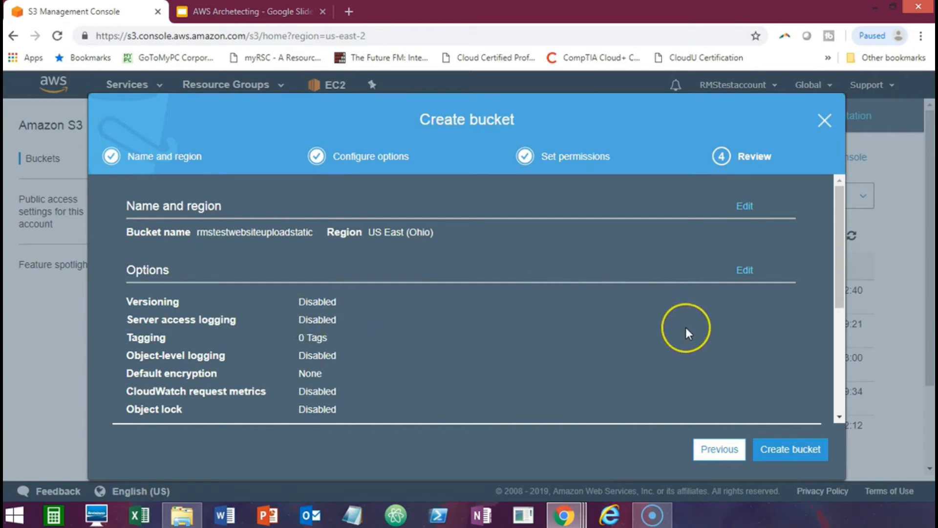
# - Review the new bucket's name, options and permissions, and create the bucket
pyautogui.scroll(-4, 685, 326)
pyautogui.scroll(-1, 686, 328)
pyautogui.scroll(5, 686, 328)
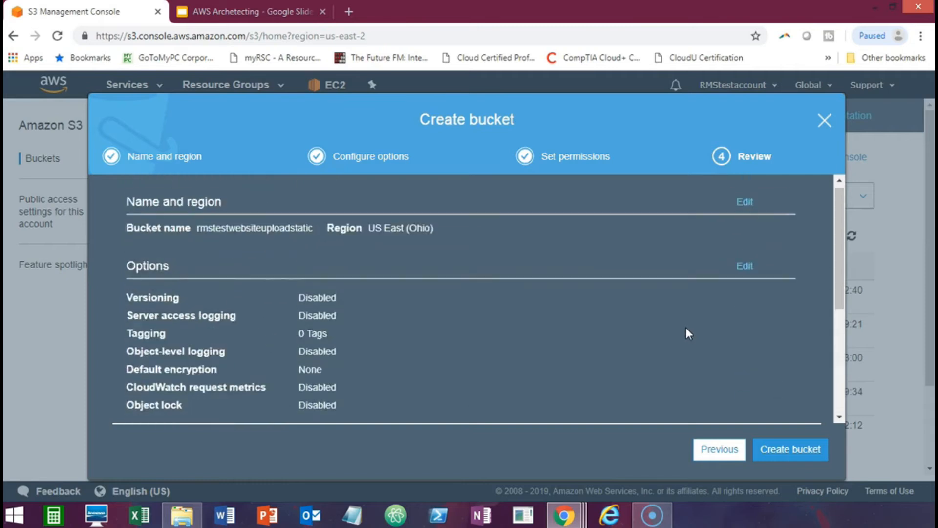
pyautogui.click(801, 451)
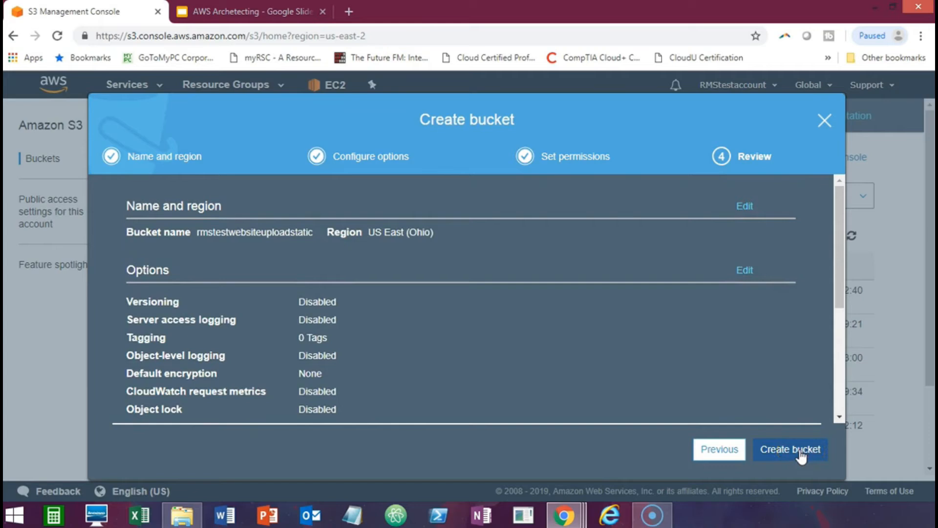
pyautogui.click(800, 451)
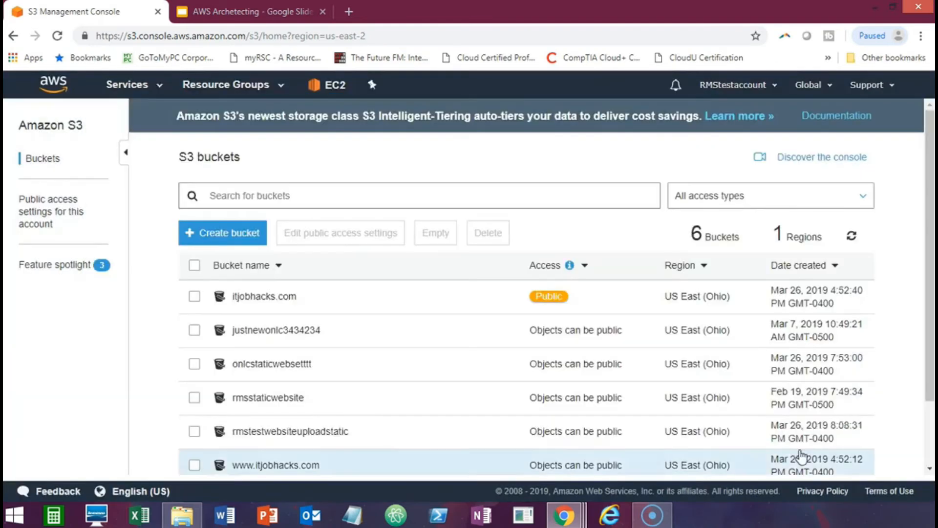
# - Open the rmstestwebsiteuploadstatic bucket from the bucket list
pyautogui.click(403, 360)
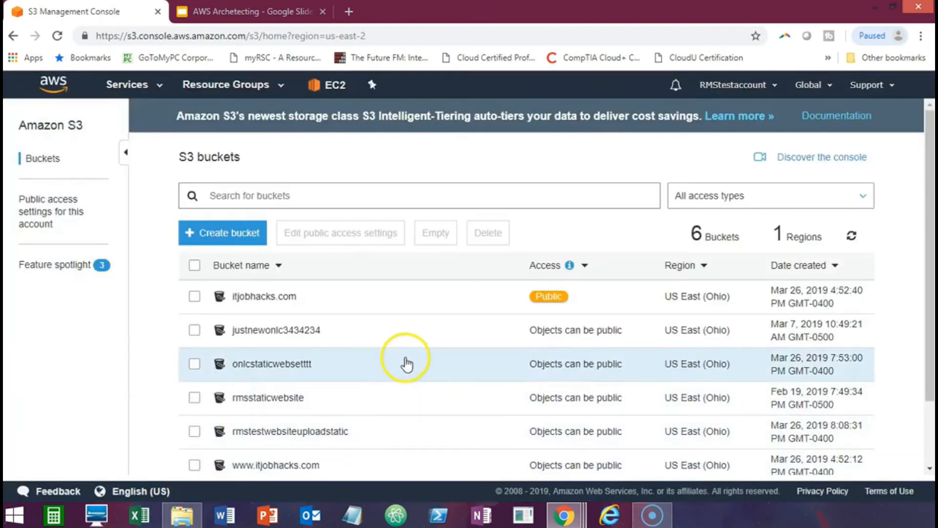
pyautogui.scroll(-2, 401, 362)
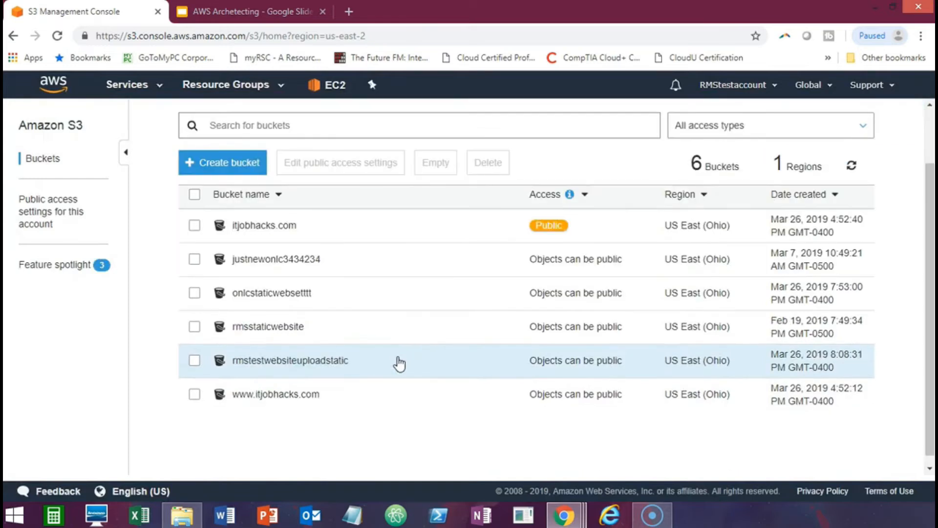
pyautogui.click(195, 361)
pyautogui.click(194, 361)
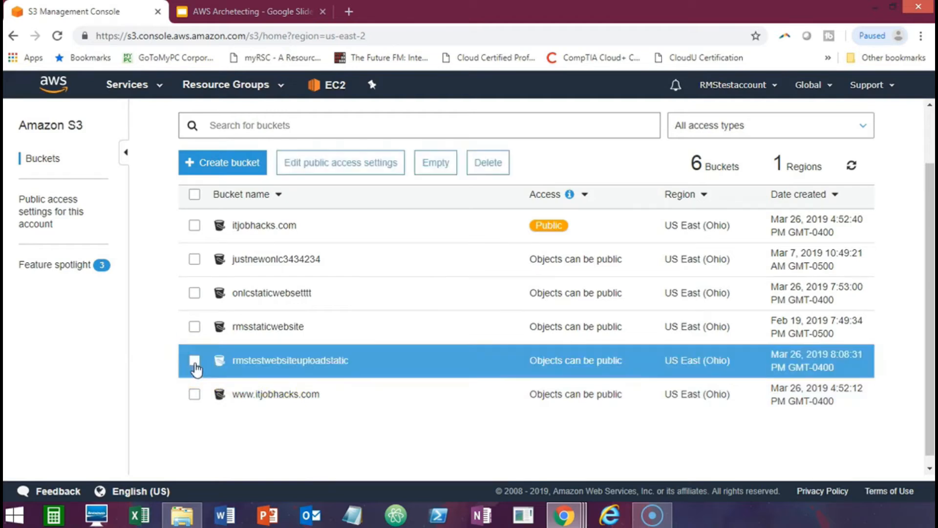
pyautogui.click(288, 363)
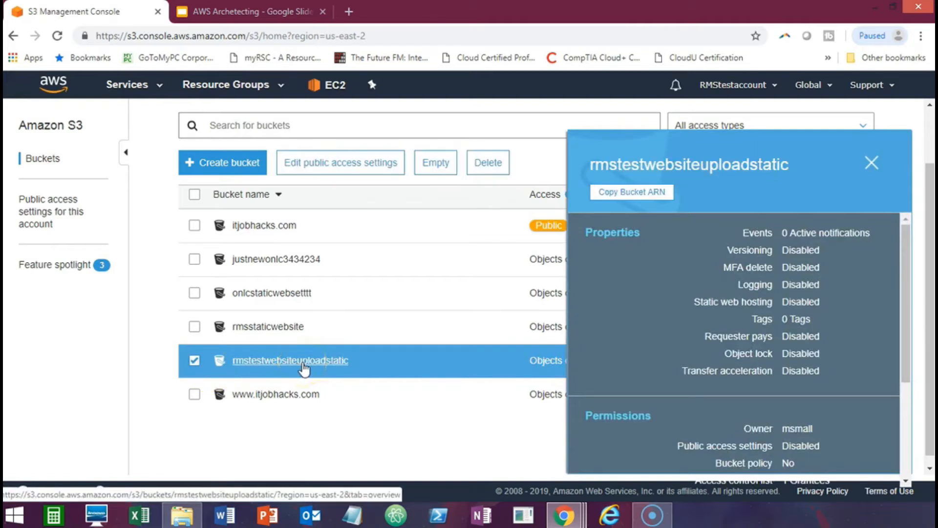
pyautogui.click(304, 367)
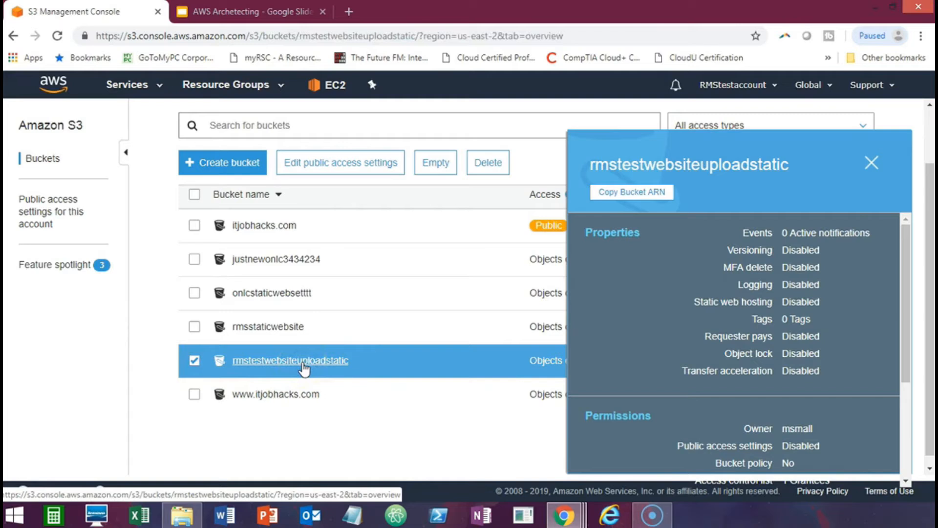
# - Start an upload to the bucket and add the files index.html and style.css from the AWS Archetecting Class folder
pyautogui.scroll(-1, 289, 353)
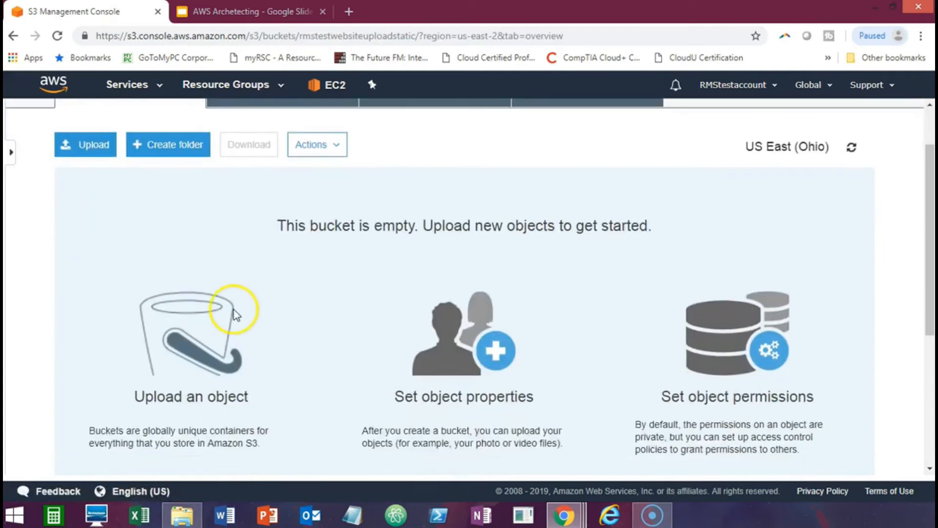
pyautogui.click(97, 153)
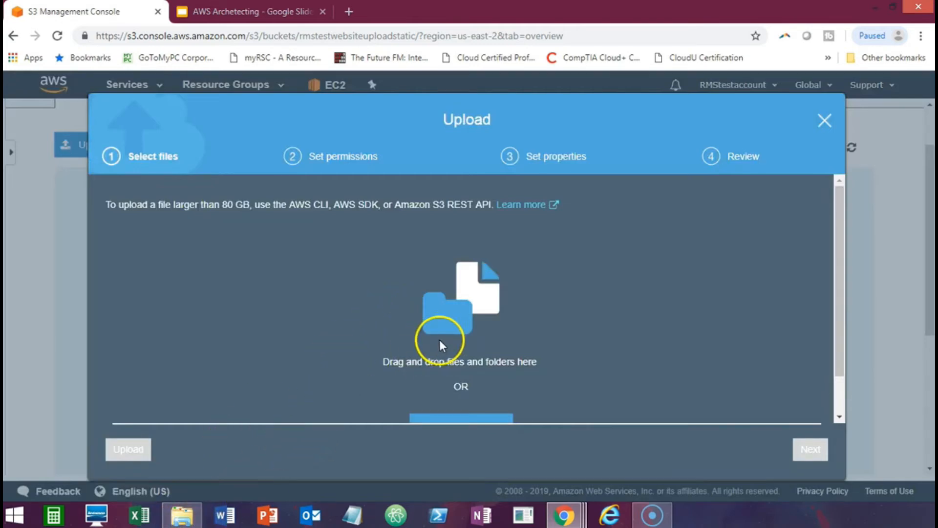
pyautogui.scroll(-2, 439, 341)
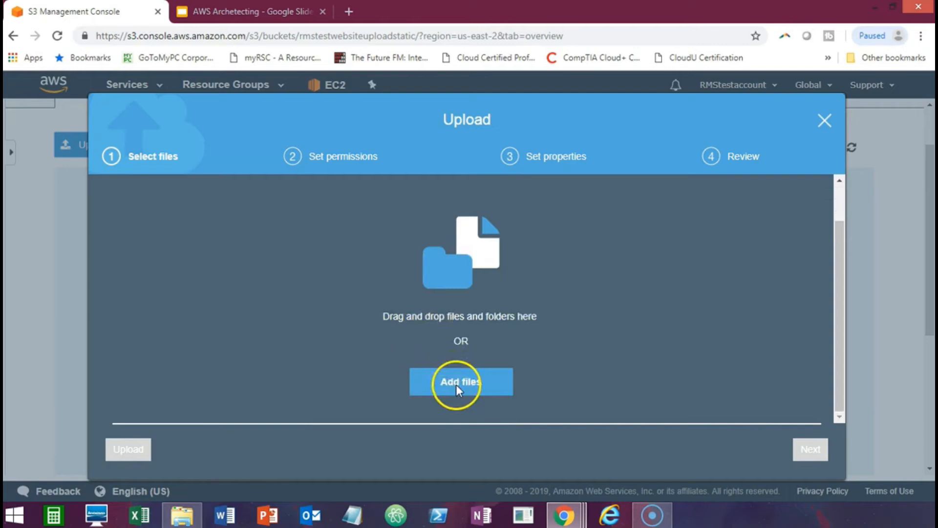
pyautogui.click(456, 385)
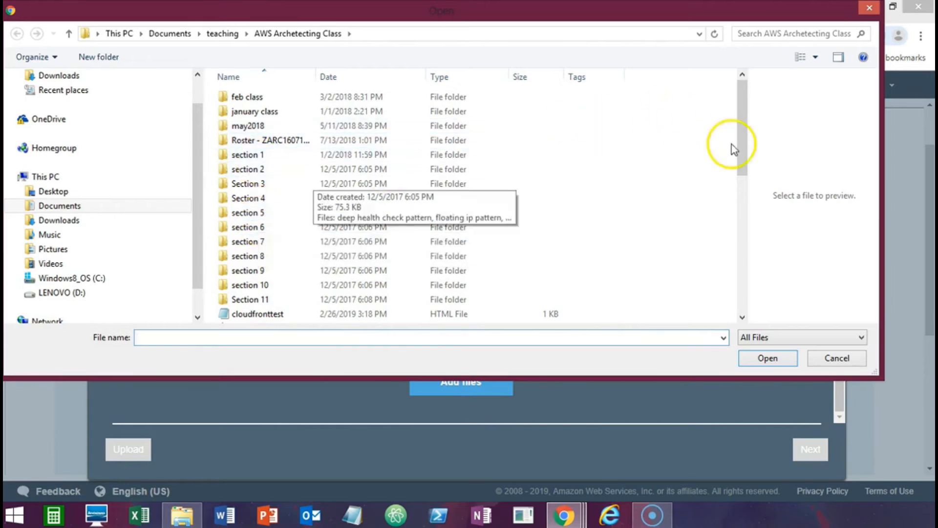
pyautogui.moveTo(741, 147); pyautogui.dragTo(746, 210)
pyautogui.click(275, 267)
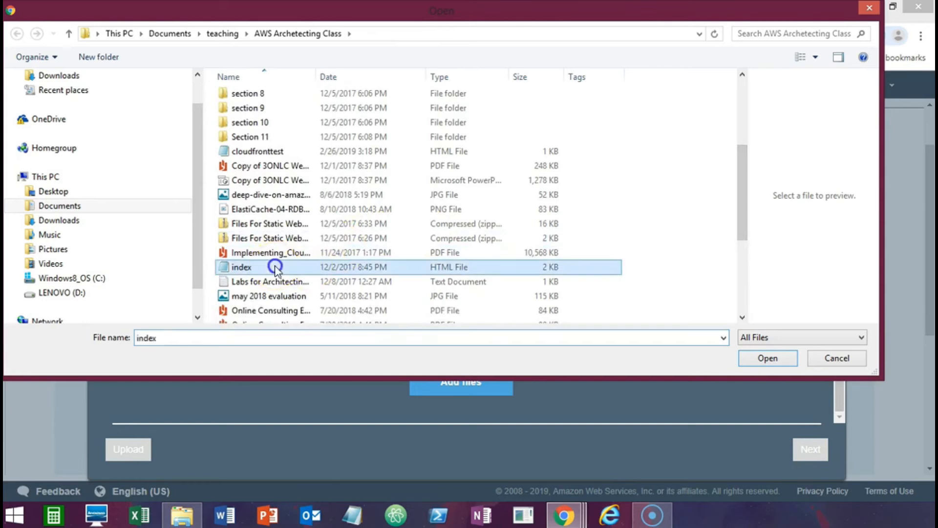
pyautogui.moveTo(742, 207); pyautogui.dragTo(760, 277)
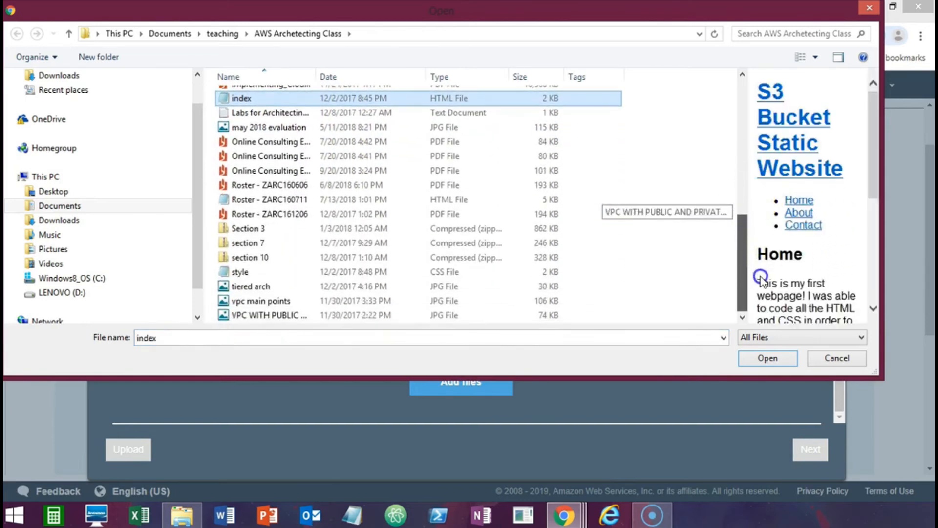
pyautogui.keyDown('ctrl'); pyautogui.click(293, 271); pyautogui.keyUp('ctrl')
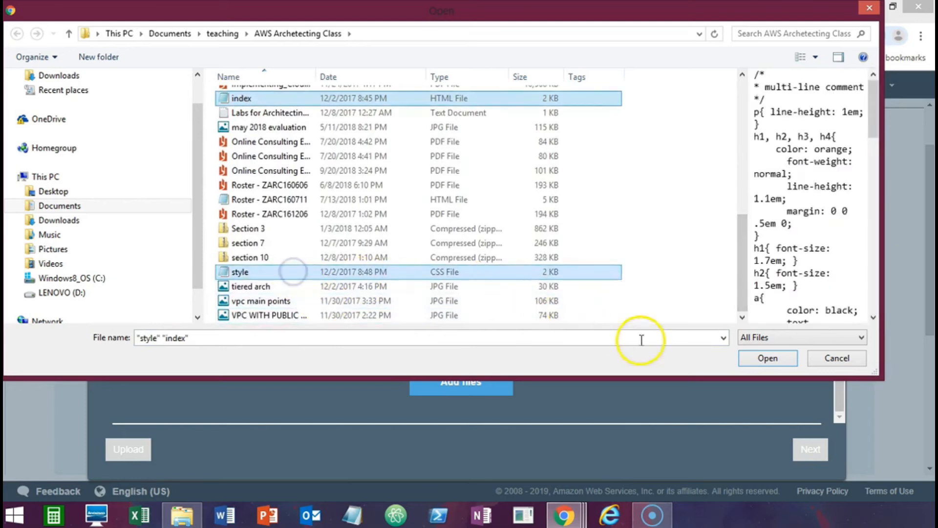
pyautogui.click(763, 360)
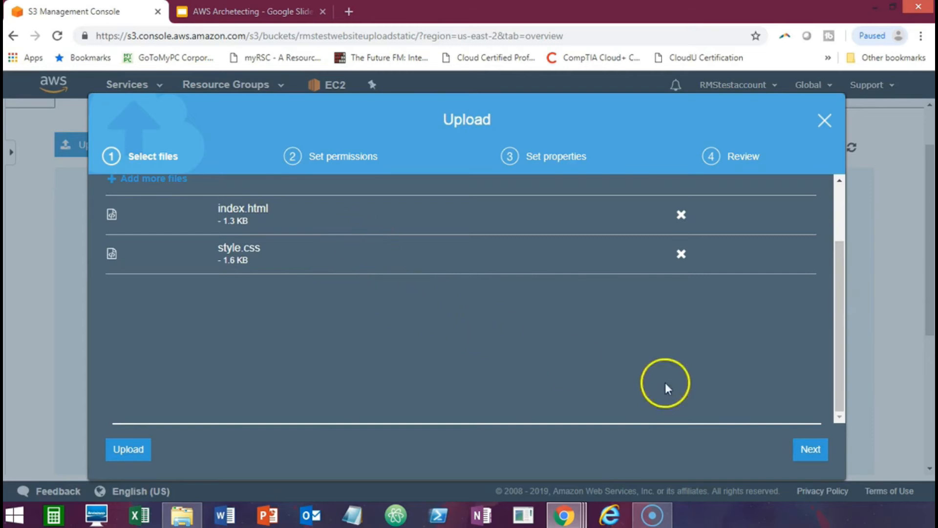
# - Grant public read access to the files being uploaded and continue to the storage class properties
pyautogui.click(815, 448)
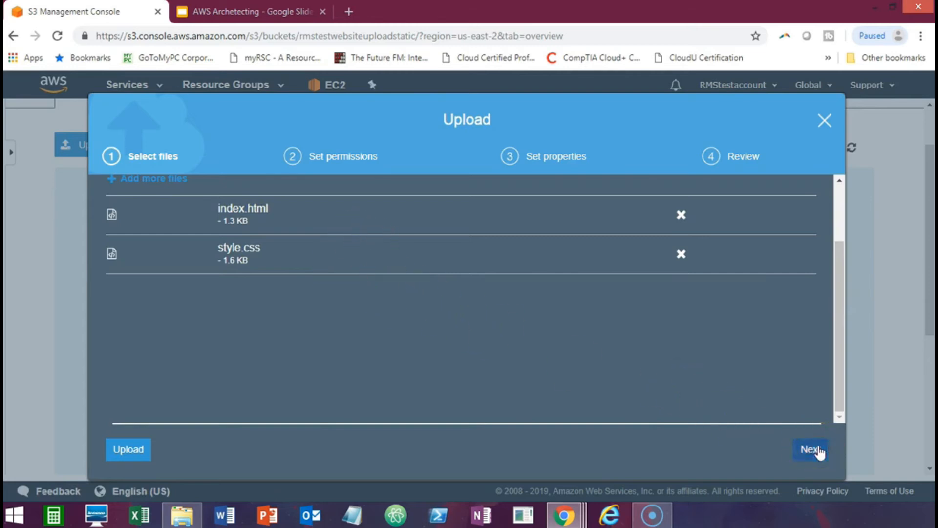
pyautogui.click(815, 449)
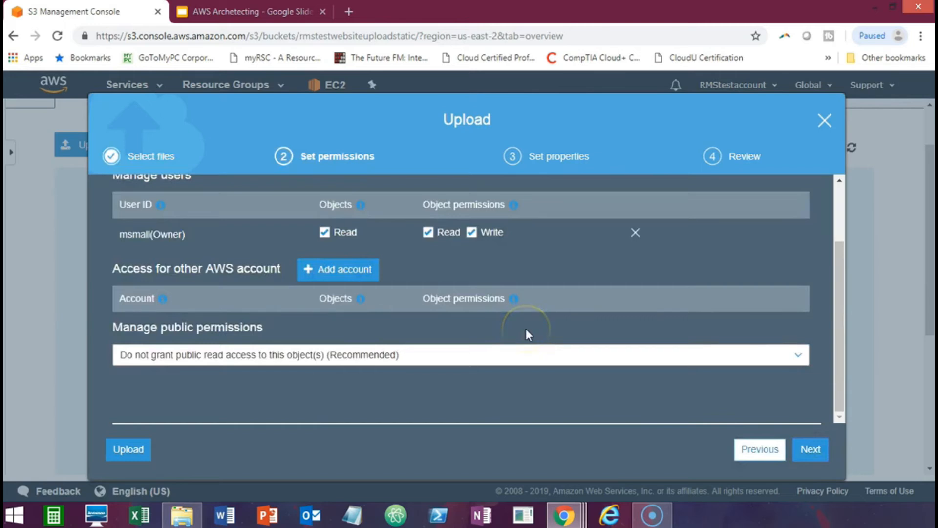
pyautogui.click(514, 356)
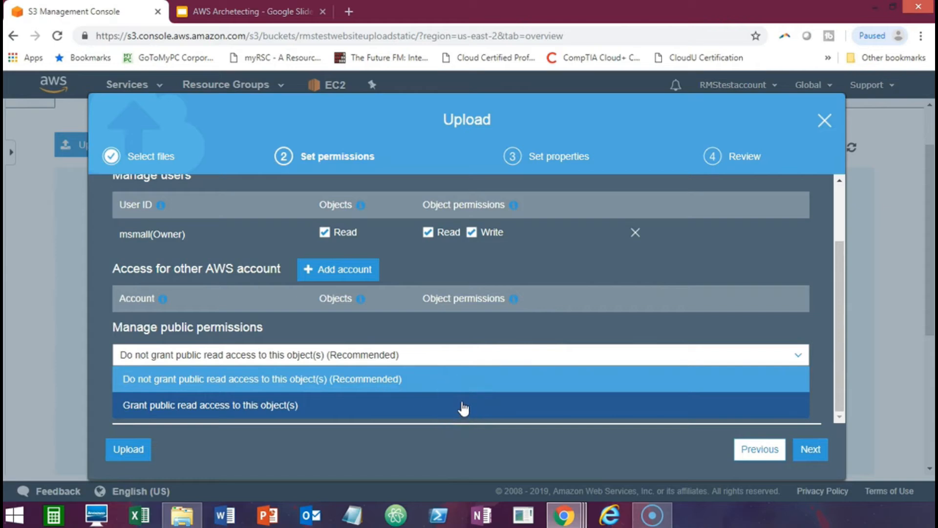
pyautogui.click(465, 406)
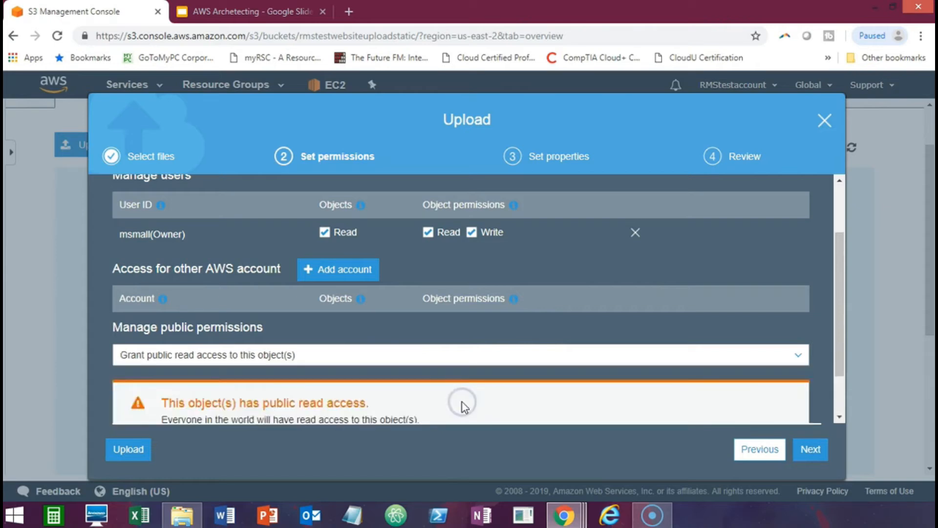
pyautogui.scroll(-2, 481, 400)
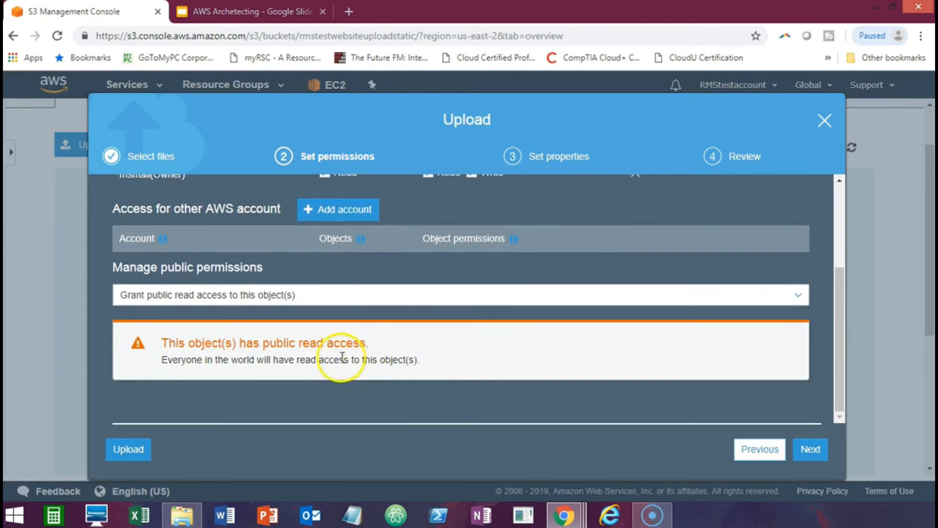
pyautogui.click(809, 450)
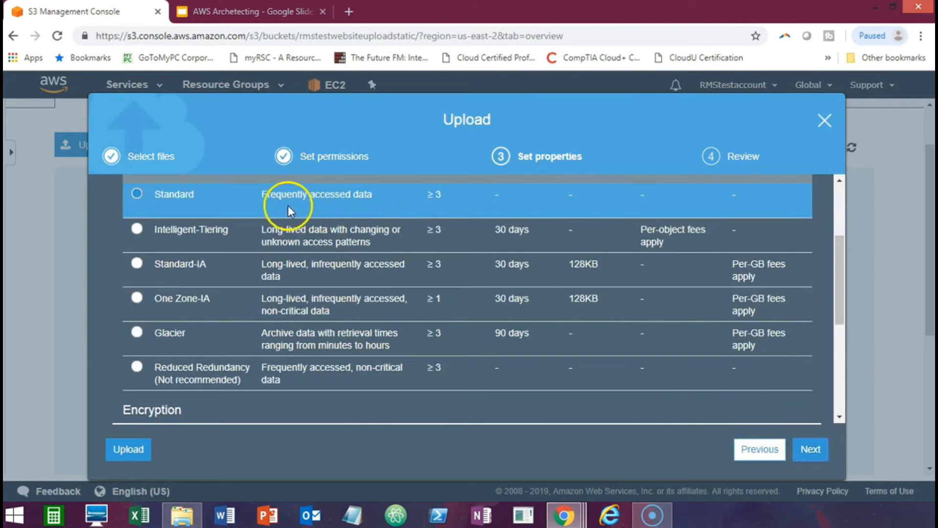
pyautogui.scroll(2, 337, 240)
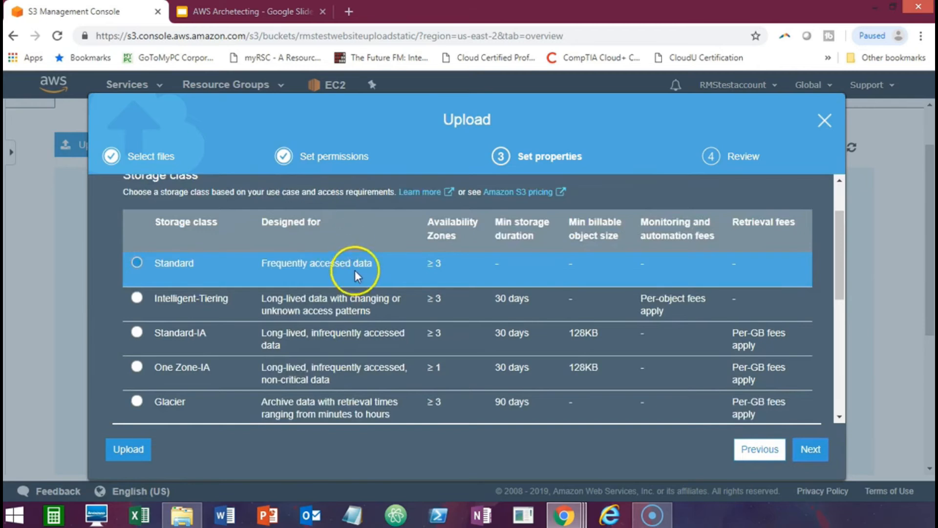
# - Keep the Standard storage class, review the upload settings and upload the two files to the bucket
pyautogui.click(810, 451)
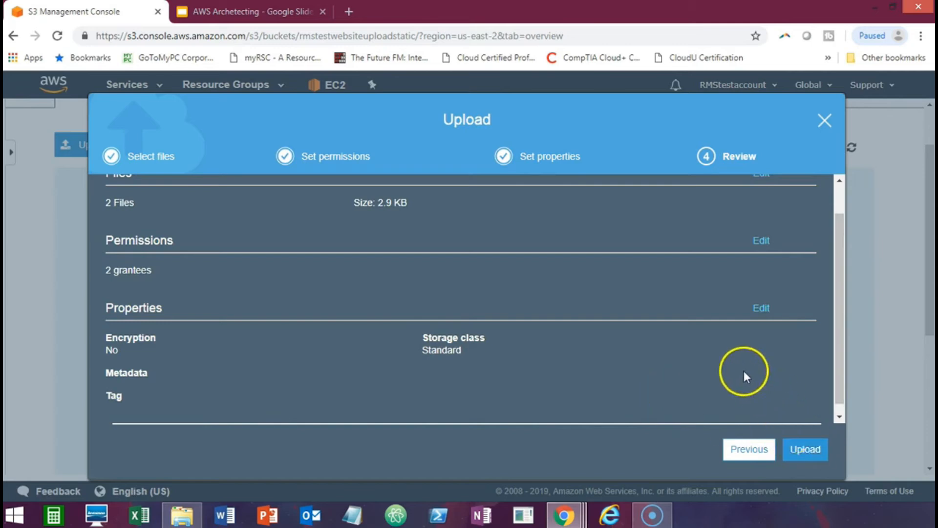
pyautogui.click(804, 450)
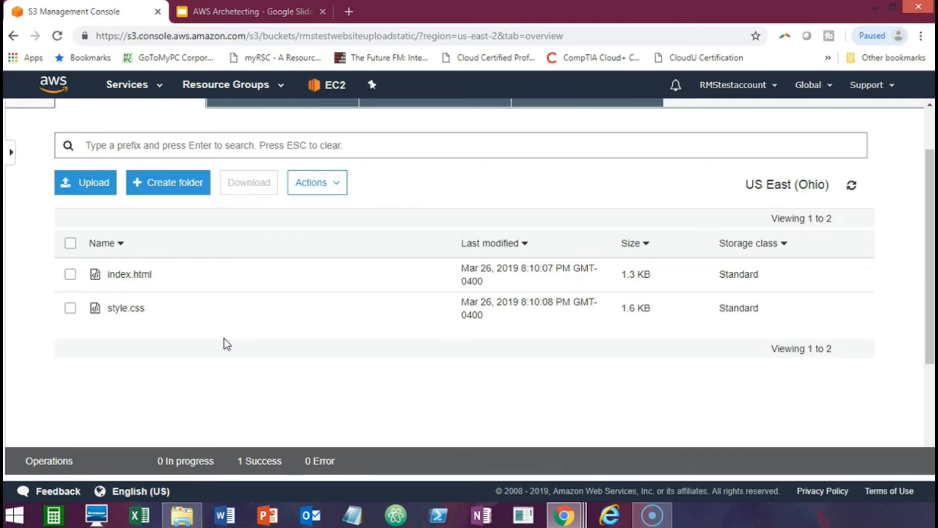
# - Open the static website hosting settings in the properties of the rmstestwebsiteuploadstatic bucket
pyautogui.scroll(2, 224, 342)
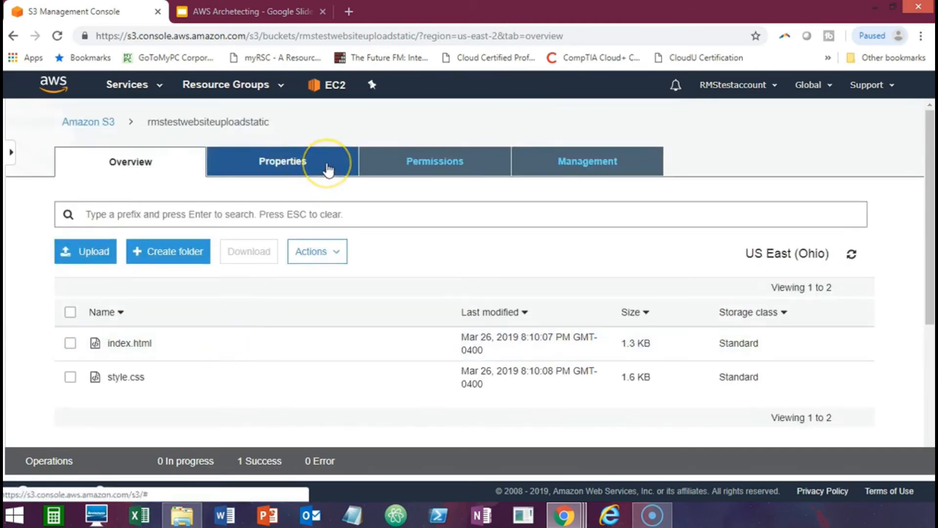
pyautogui.click(327, 167)
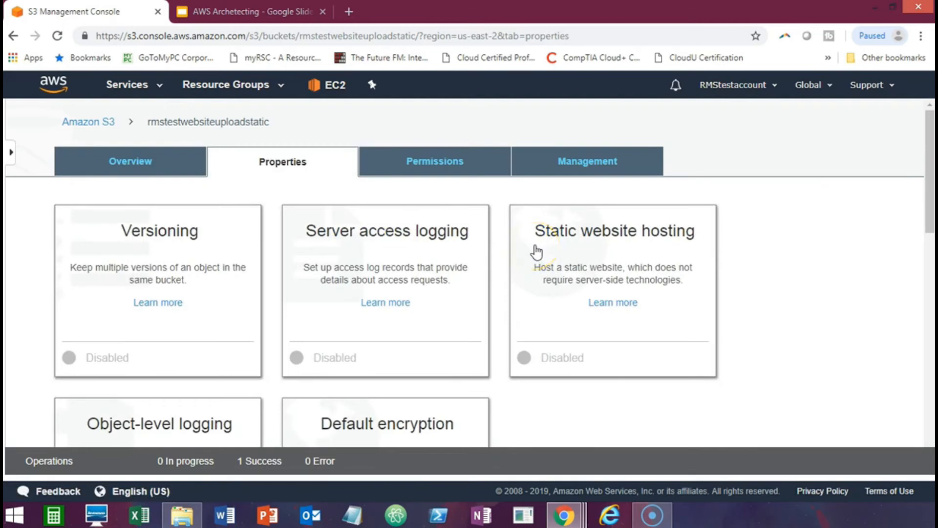
pyautogui.click(537, 252)
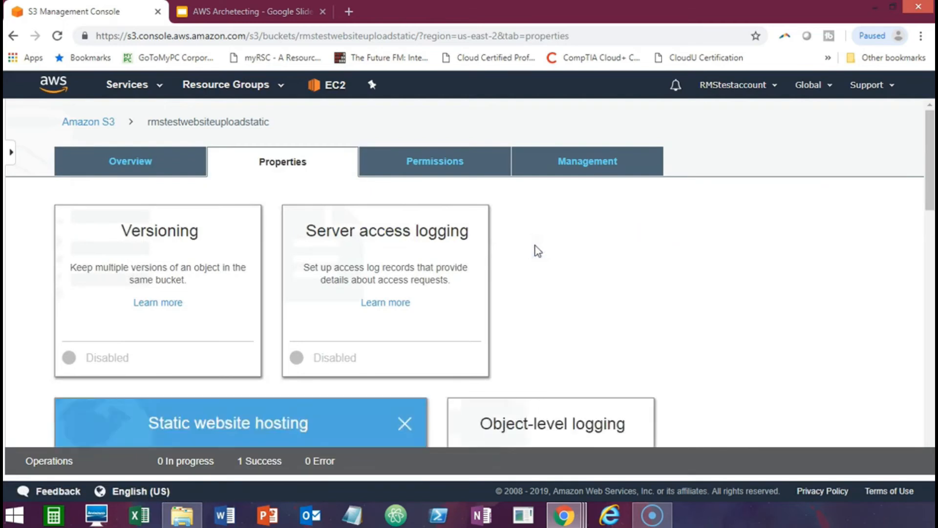
pyautogui.scroll(-4, 537, 252)
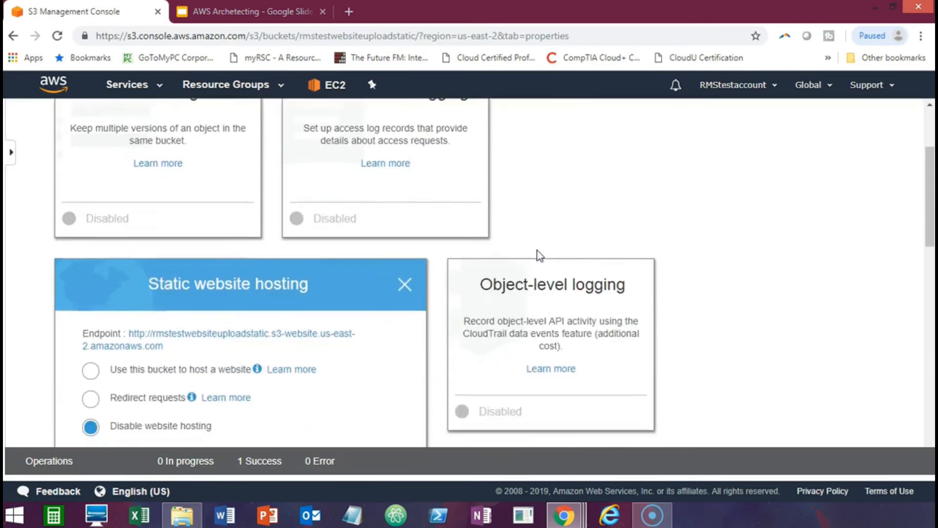
pyautogui.scroll(-1, 538, 255)
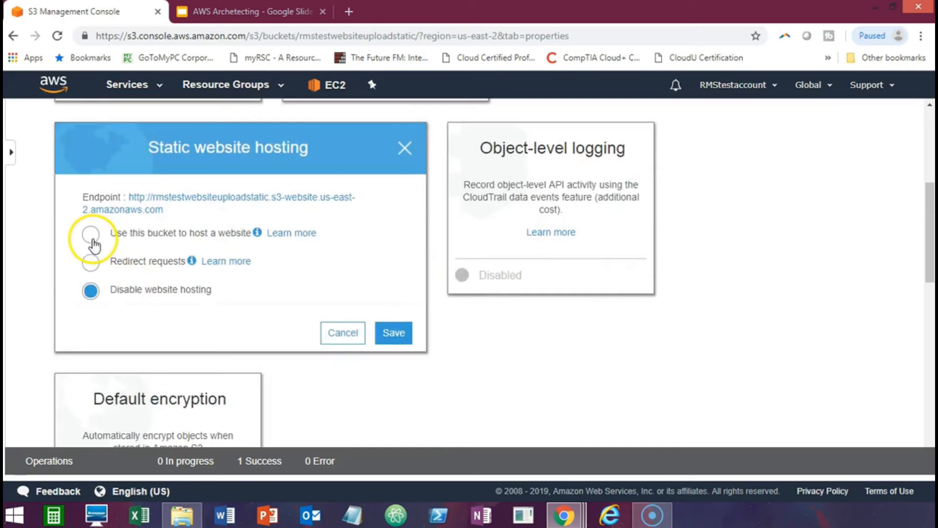
# - Set the bucket to host a website with index.html as the index document and save the hosting settings
pyautogui.click(91, 234)
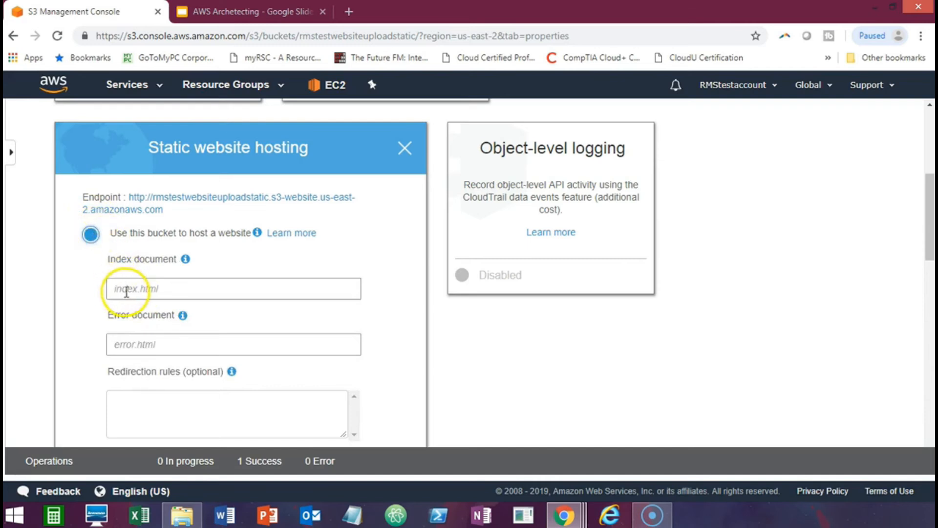
pyautogui.click(137, 290)
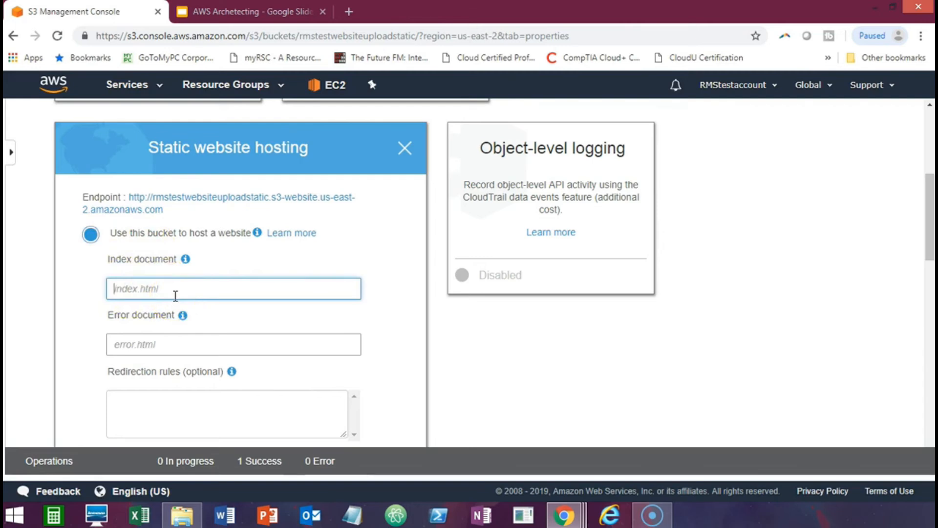
pyautogui.write('inde')
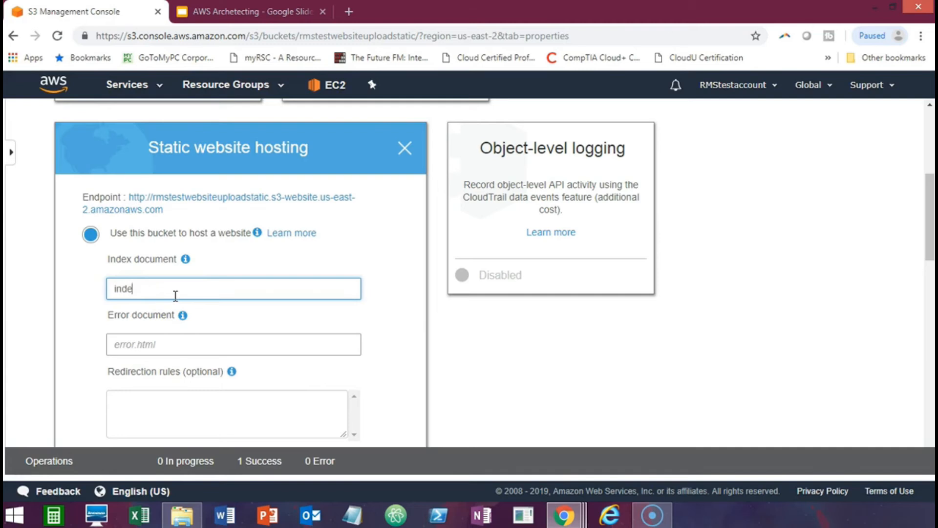
pyautogui.write('x.html')
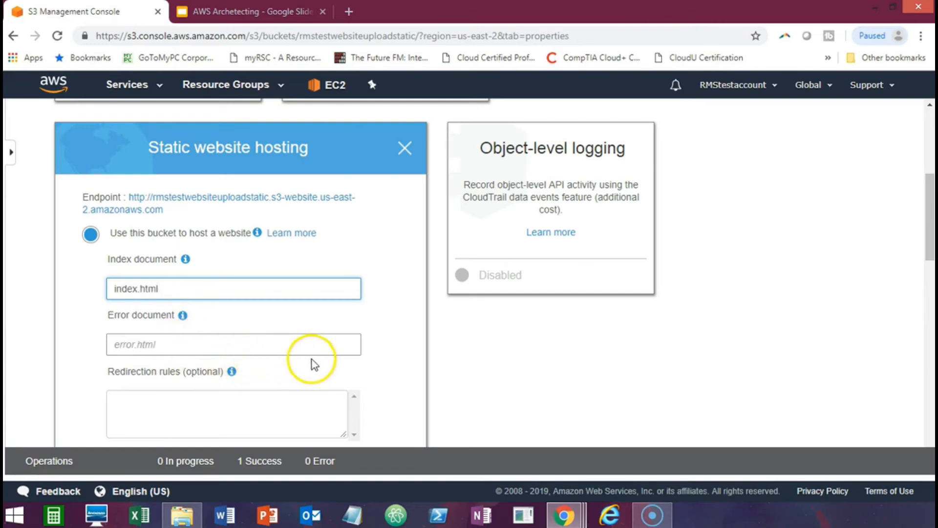
pyautogui.scroll(-1, 237, 342)
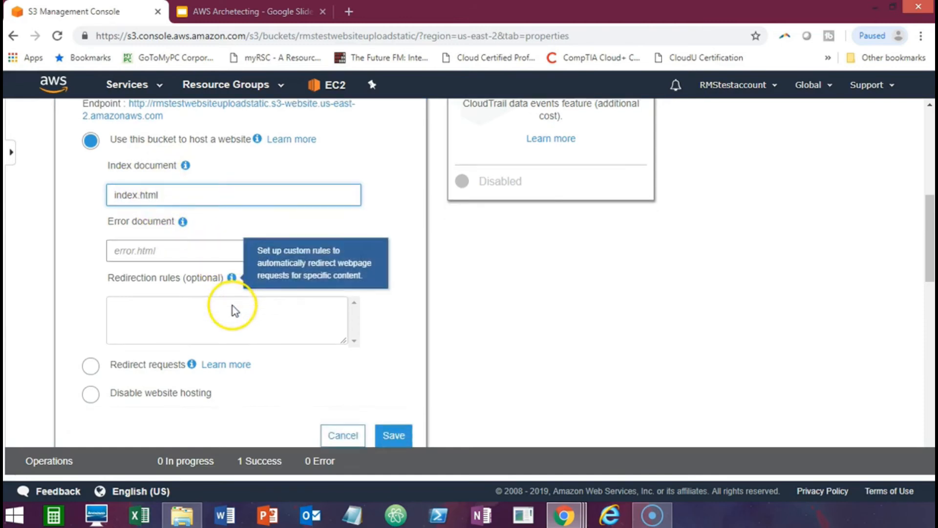
pyautogui.scroll(-3, 234, 309)
pyautogui.click(398, 322)
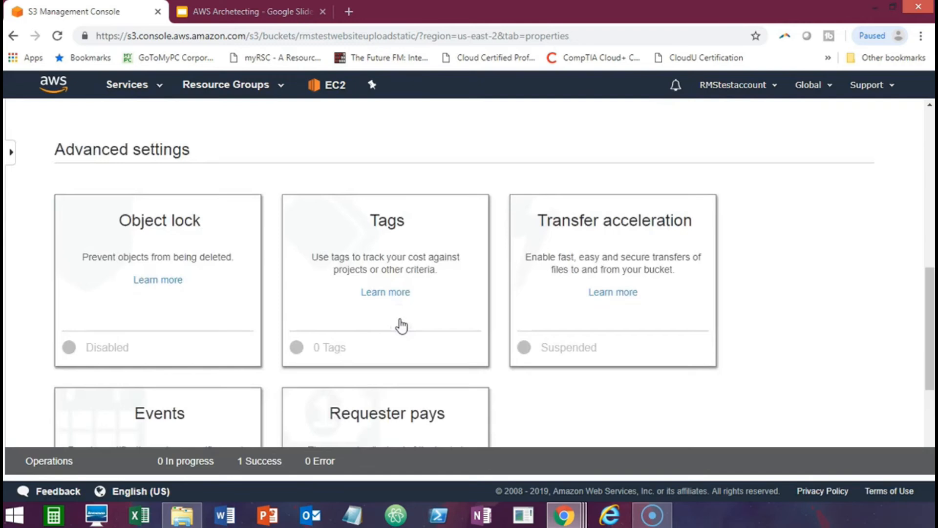
# - Reopen the static website hosting settings and open the bucket's website endpoint to check the published page
pyautogui.scroll(6, 245, 320)
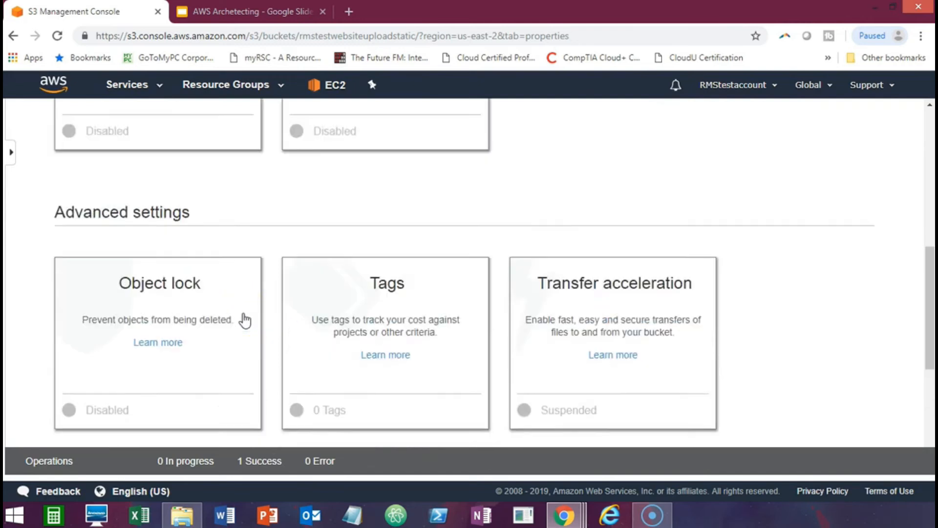
pyautogui.scroll(4, 245, 320)
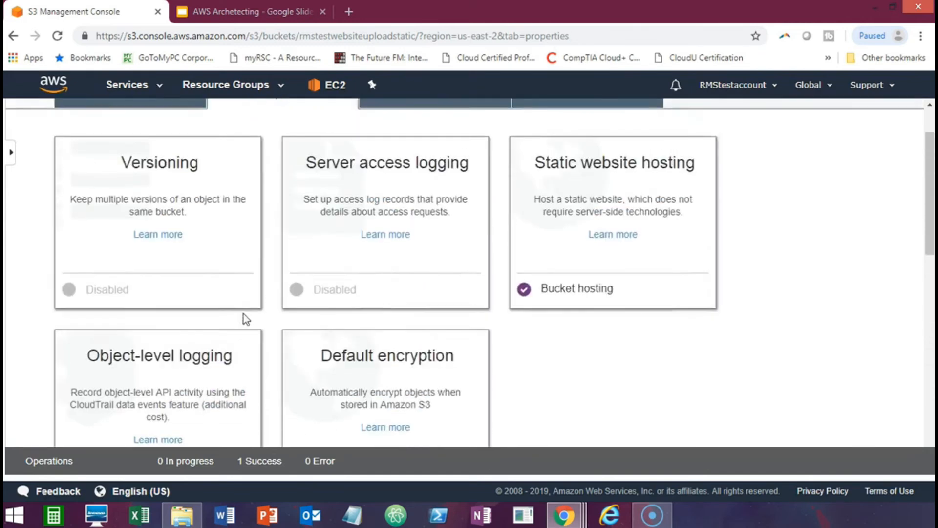
pyautogui.click(596, 239)
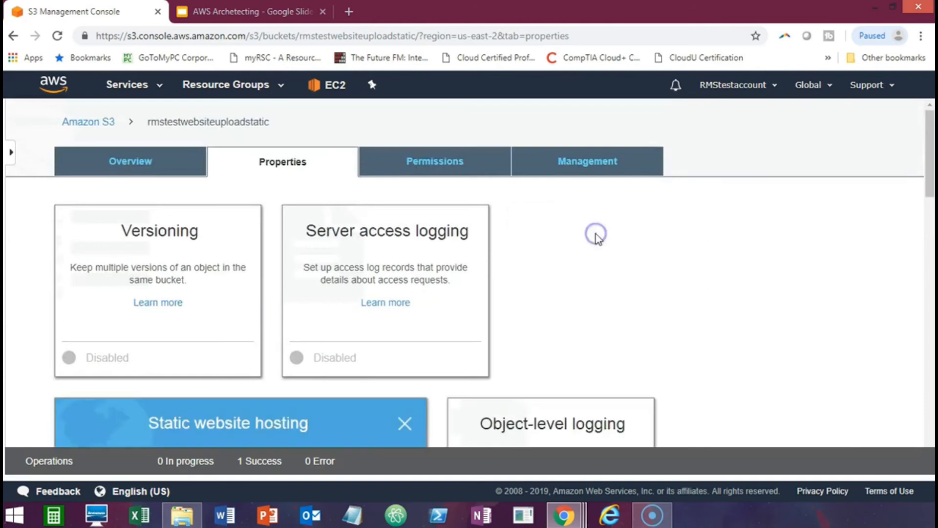
pyautogui.scroll(-1, 571, 260)
pyautogui.scroll(-3, 569, 262)
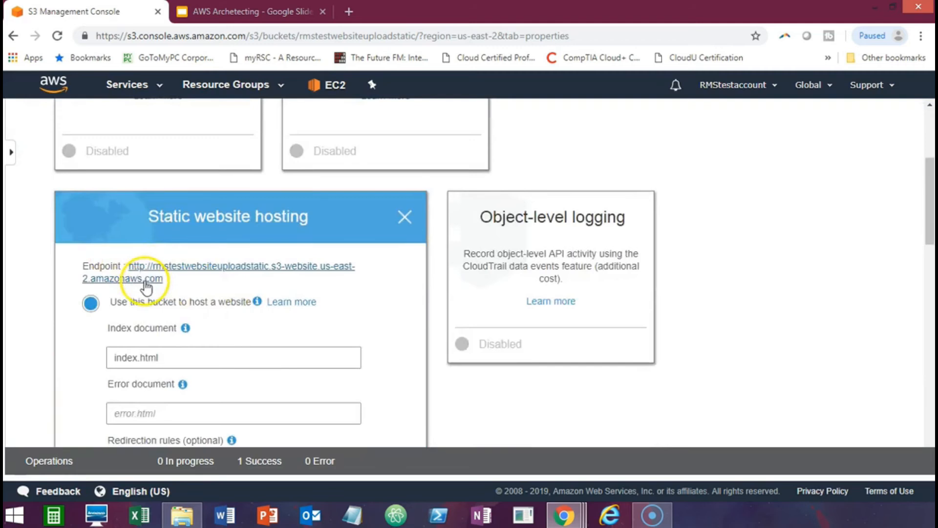
pyautogui.scroll(-1, 142, 286)
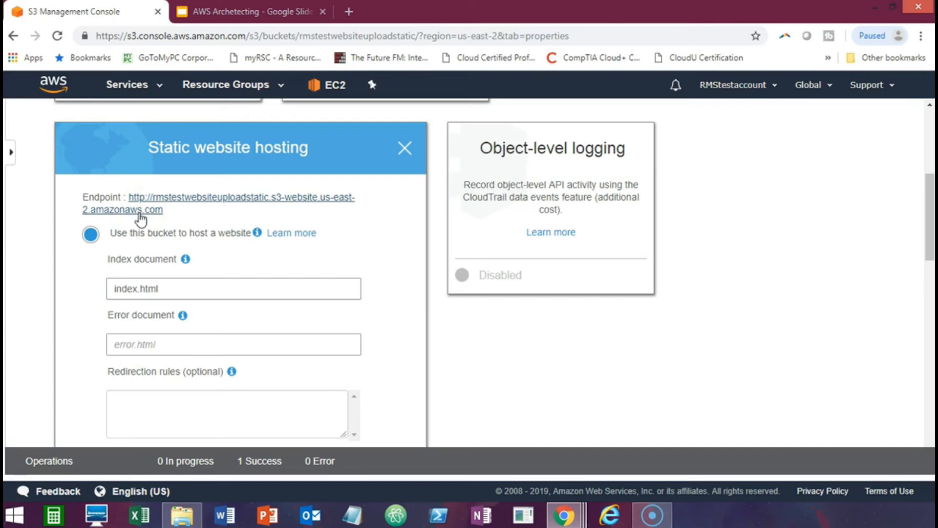
pyautogui.click(144, 213)
pyautogui.click(144, 213)
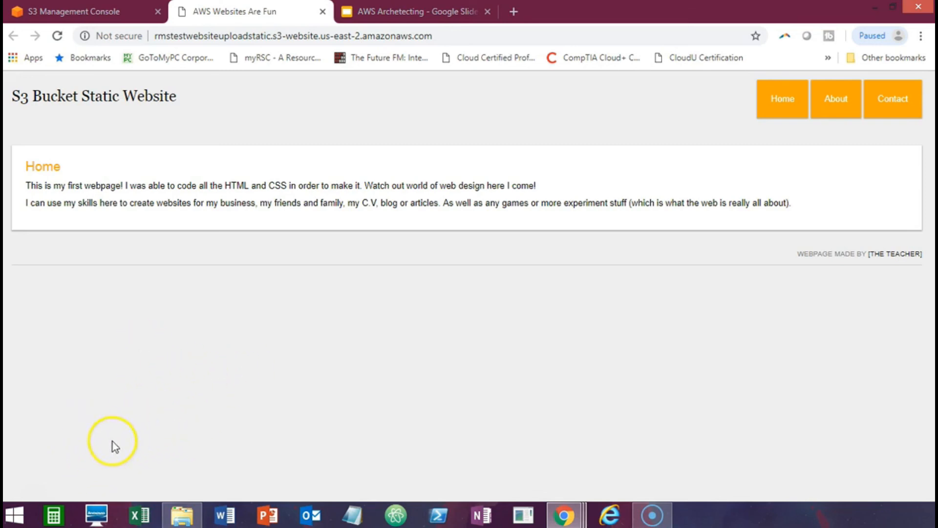
pyautogui.click(33, 498)
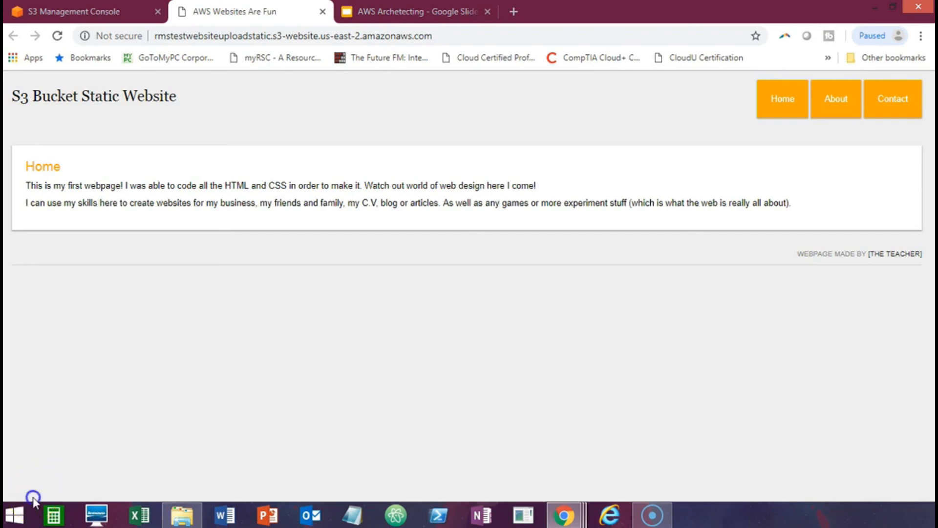